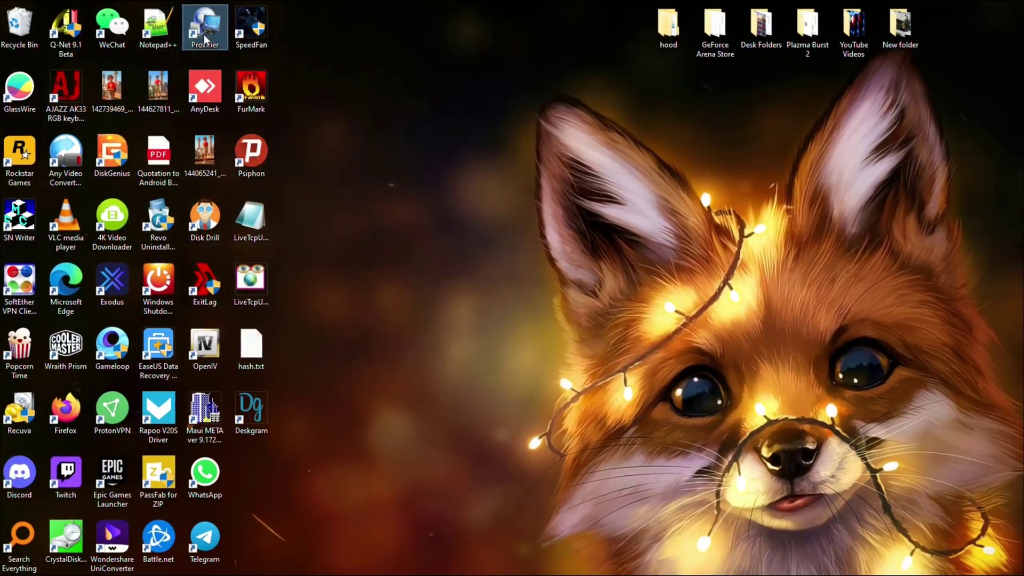
- Uninstall Proxifier's 32-bit network module with SysSettings32.exe from its install folder
right_click(135, 21)
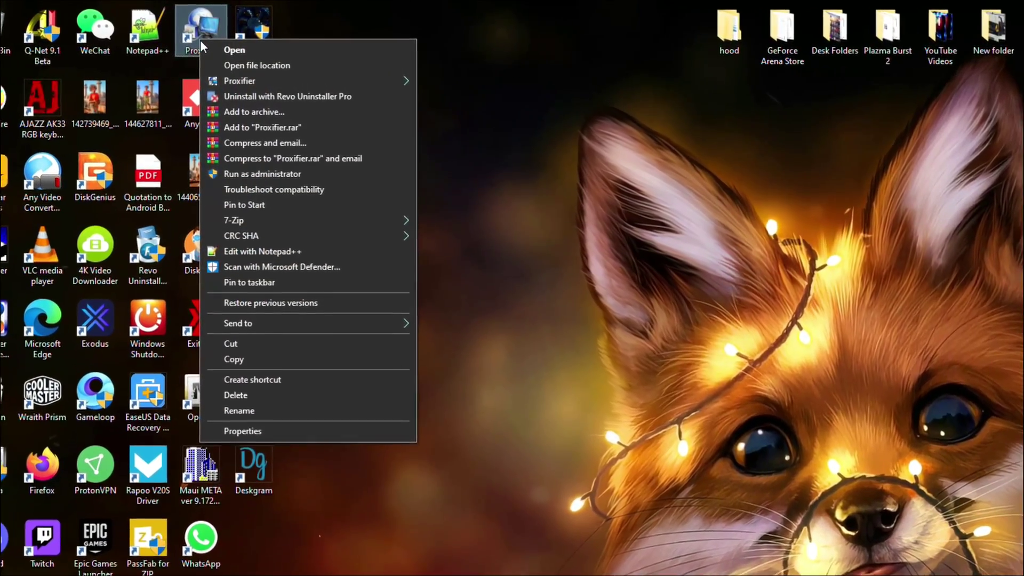
left_click(262, 69)
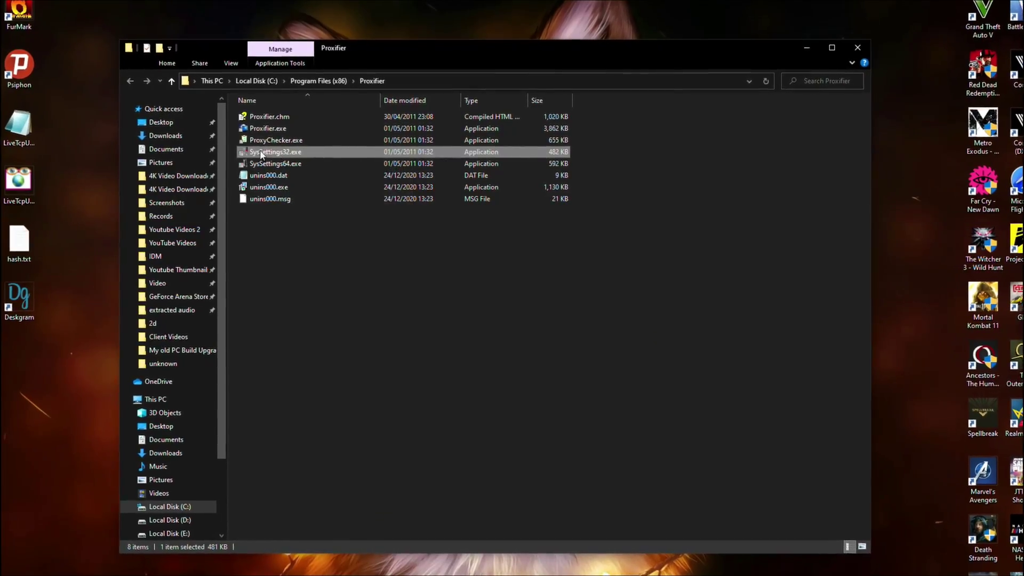
double_click(286, 153)
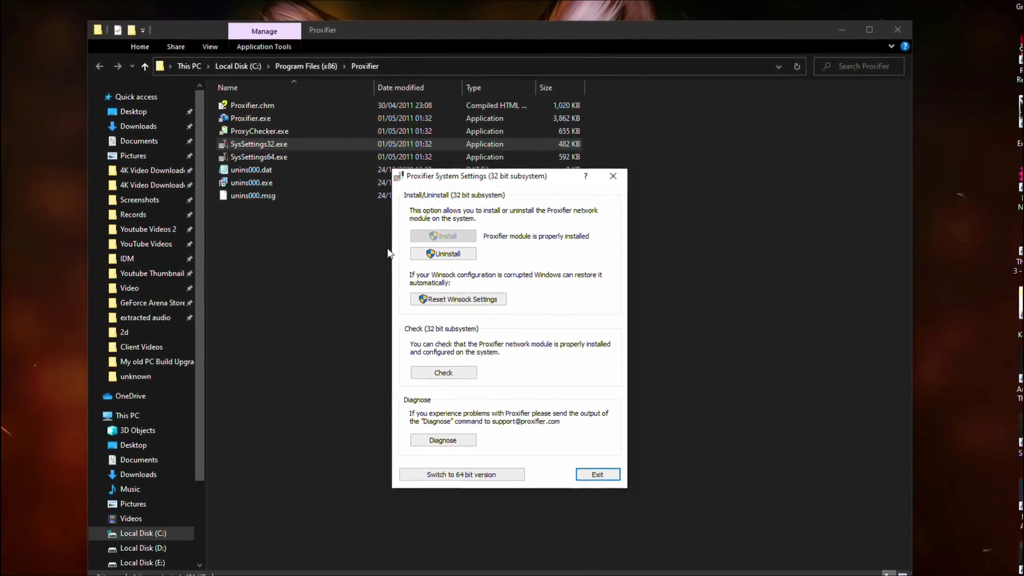
left_click(443, 253)
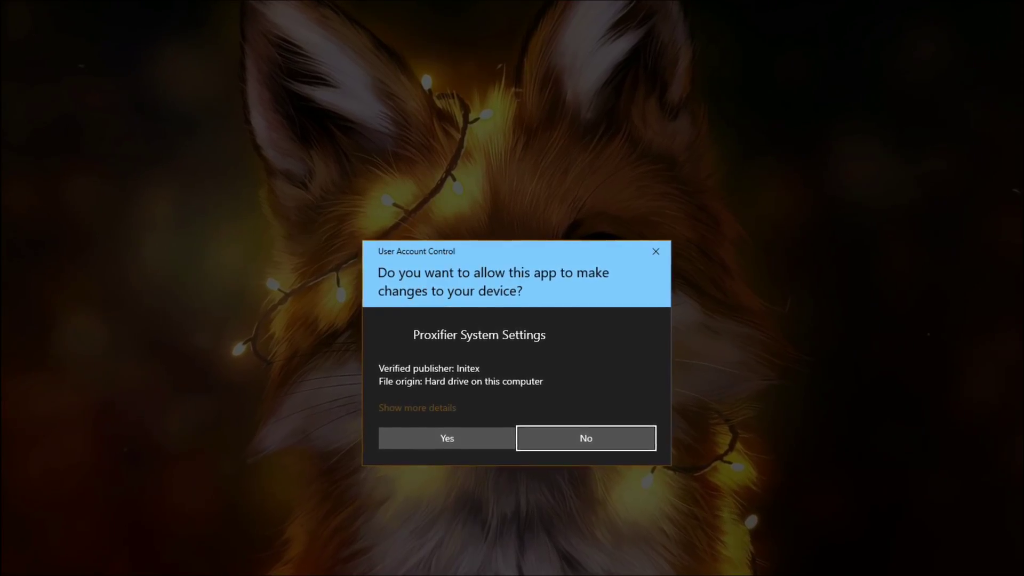
left_click(446, 437)
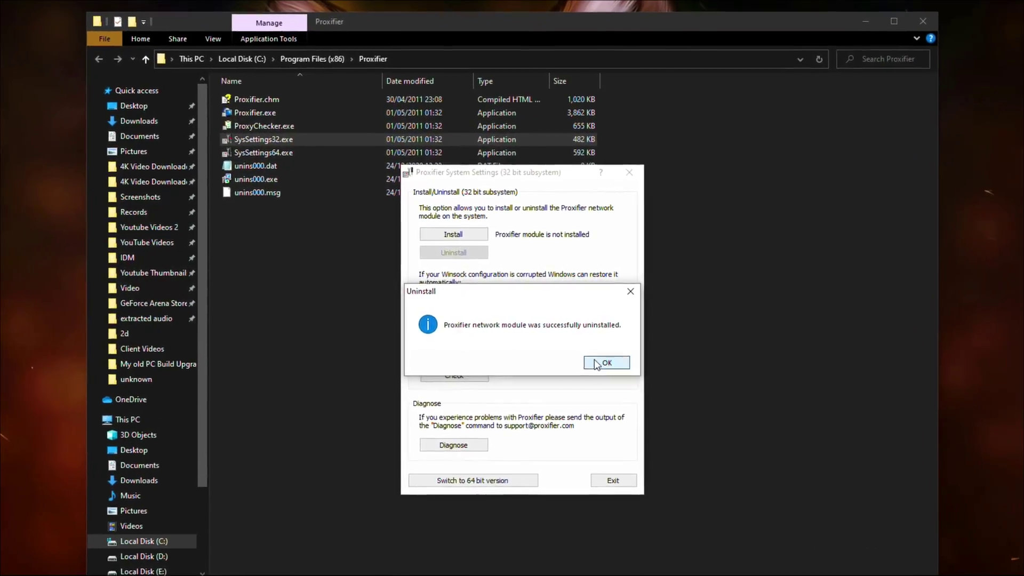
left_click(596, 364)
left_click(629, 172)
- Uninstall Proxifier's 64-bit network module with SysSettings64.exe
left_click(262, 154)
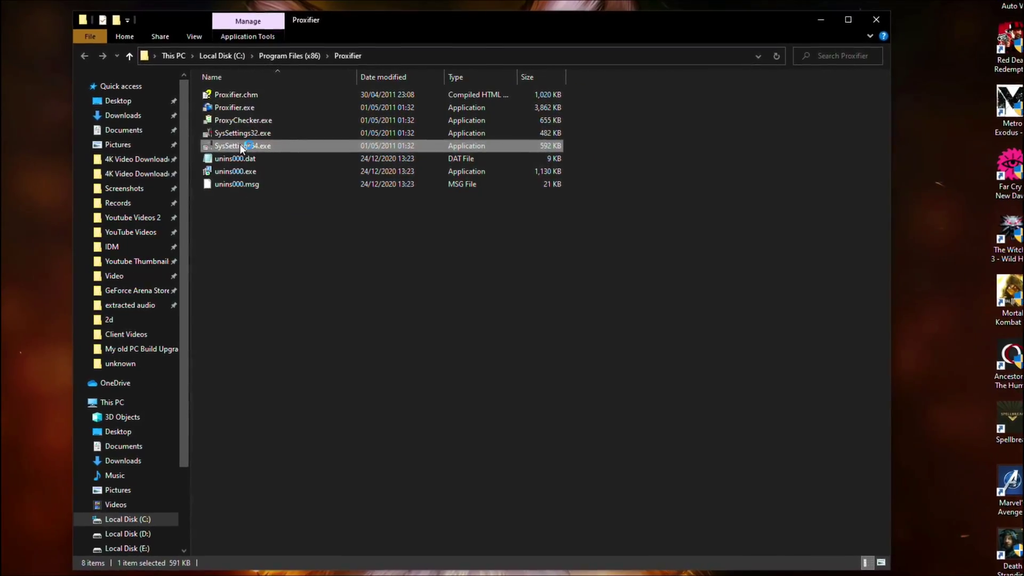
double_click(241, 148)
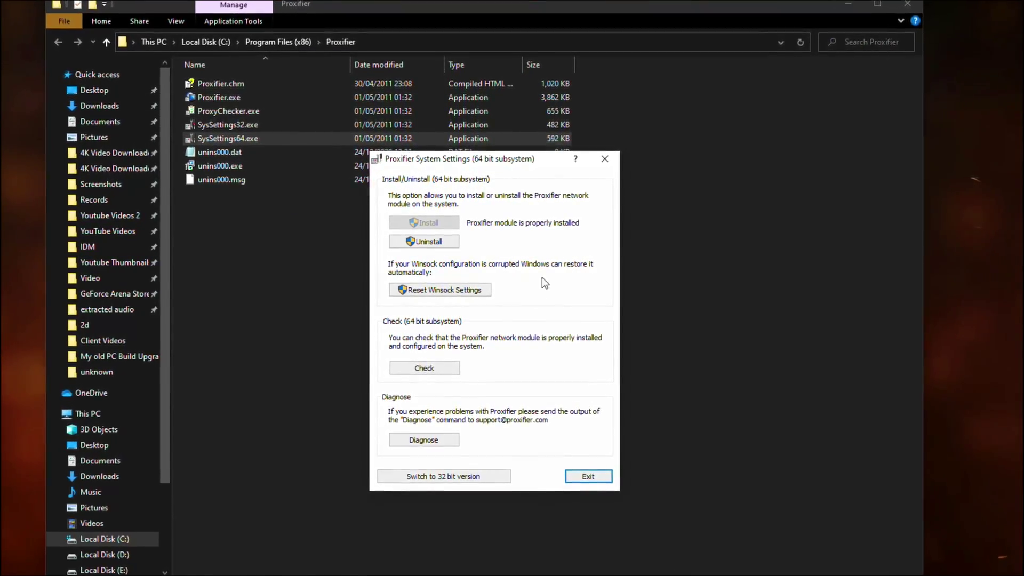
left_click(424, 241)
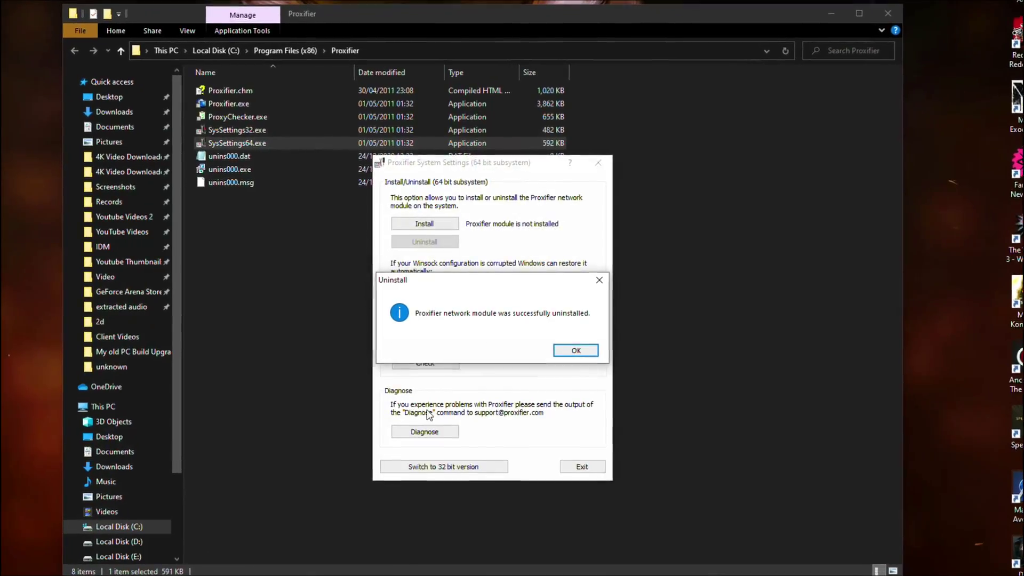
left_click(575, 351)
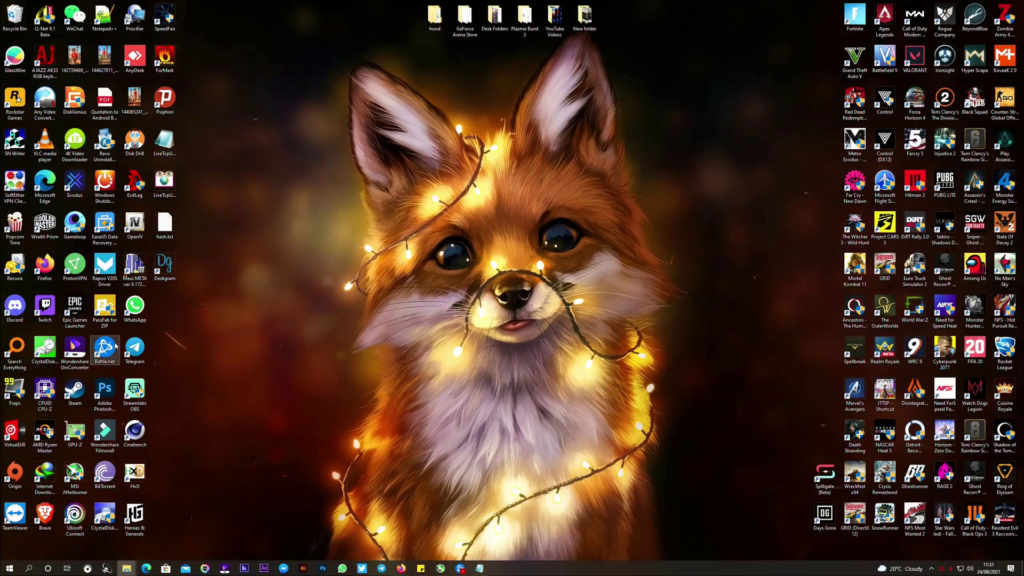
- Start Battle.net and launch Call of Duty: Warzone with Play
double_click(115, 346)
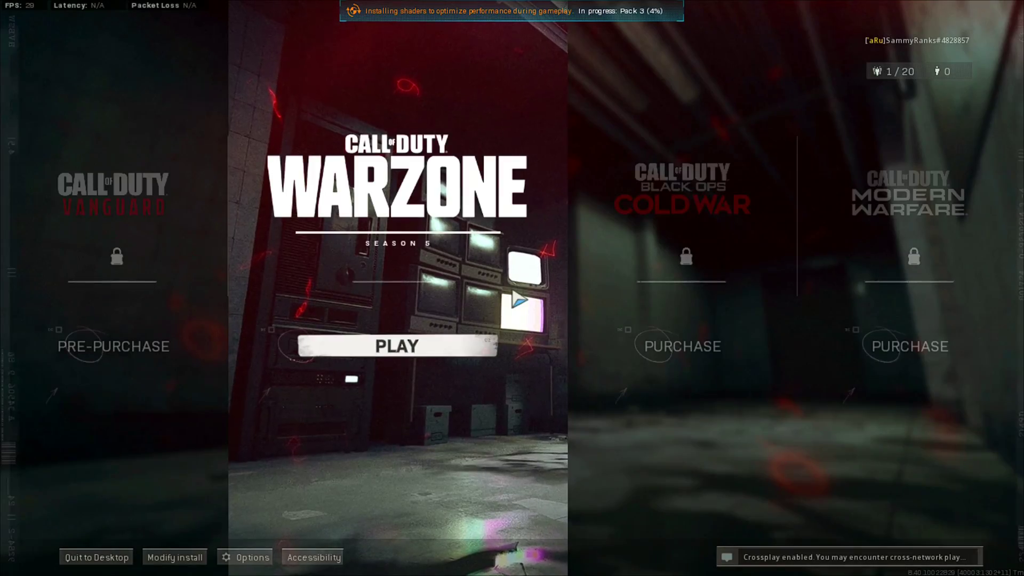
left_click(515, 288)
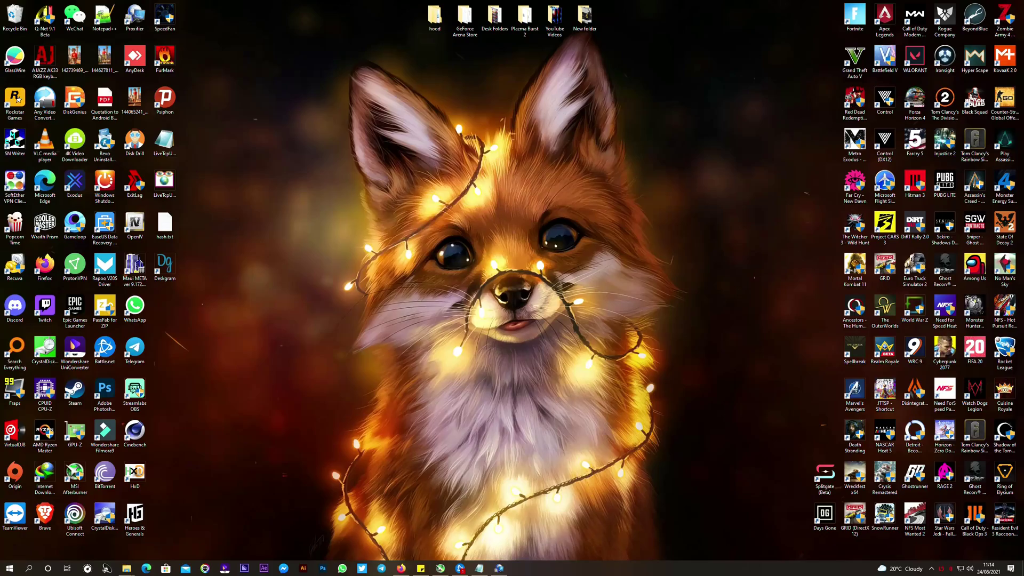
- Reveal Warzone's install folder under C:\Installed Games from Battle.net's Play options
left_click(480, 569)
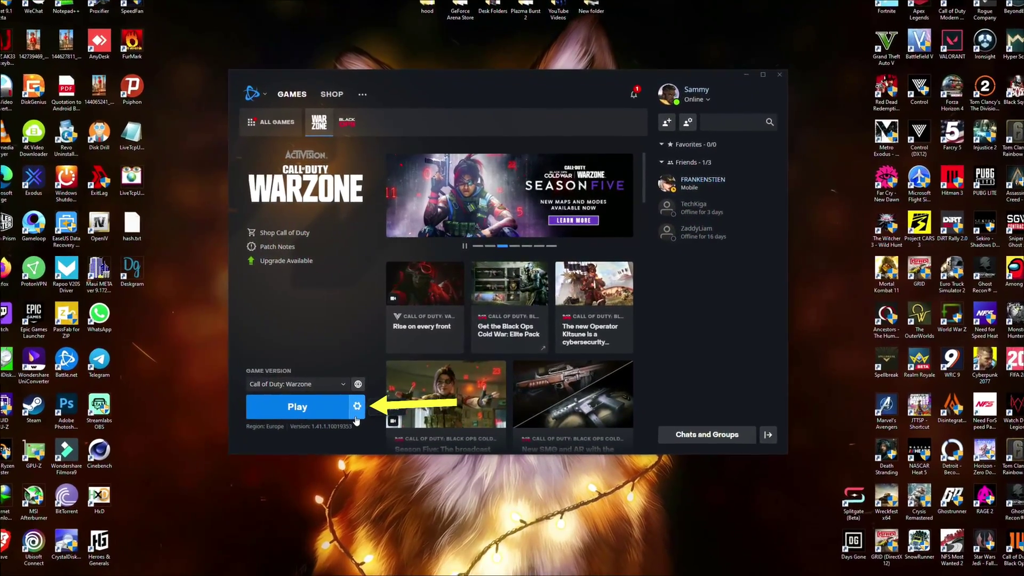
left_click(370, 390)
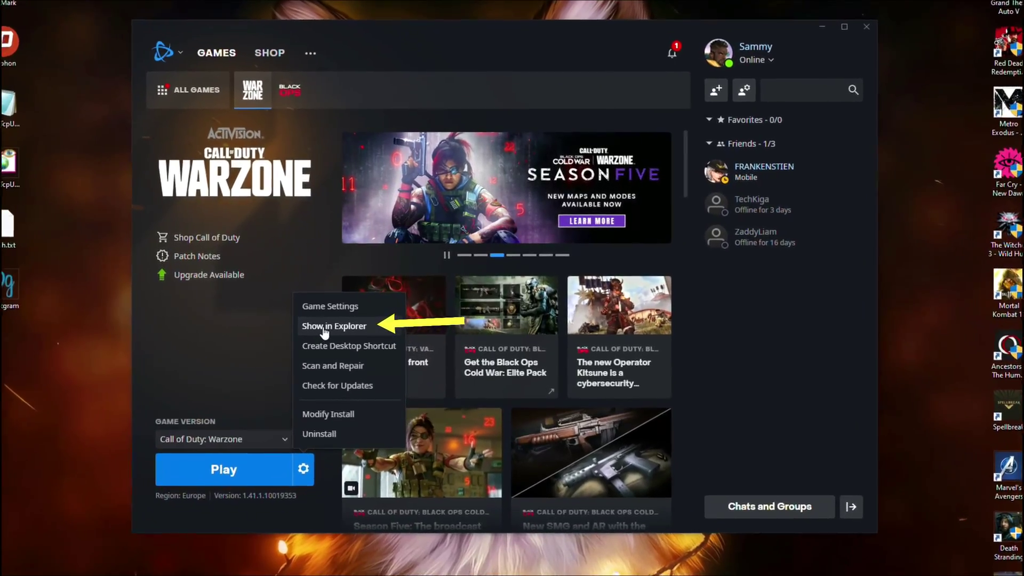
left_click(310, 336)
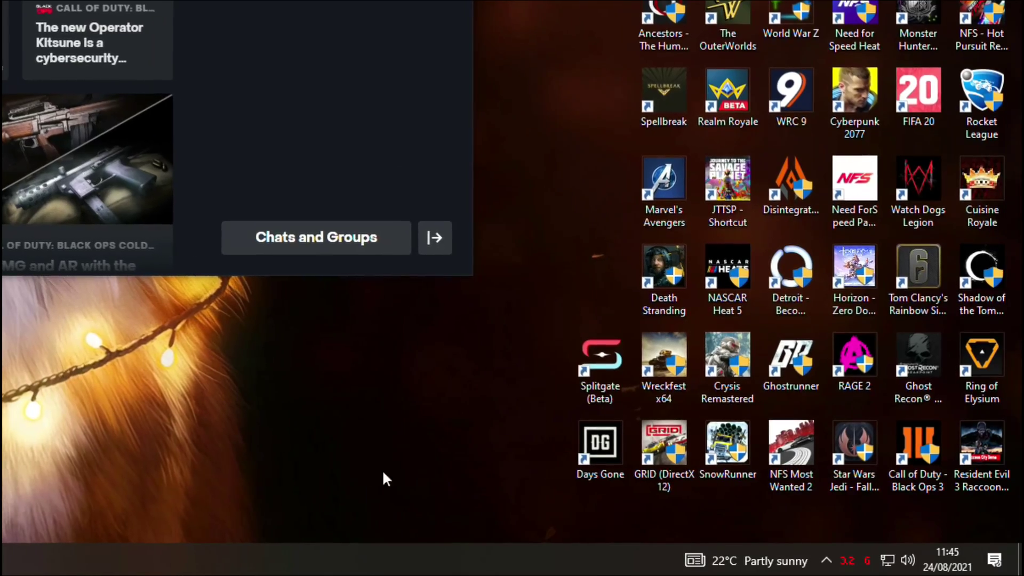
- Exit Battle.net completely from its system tray icon
left_click(825, 560)
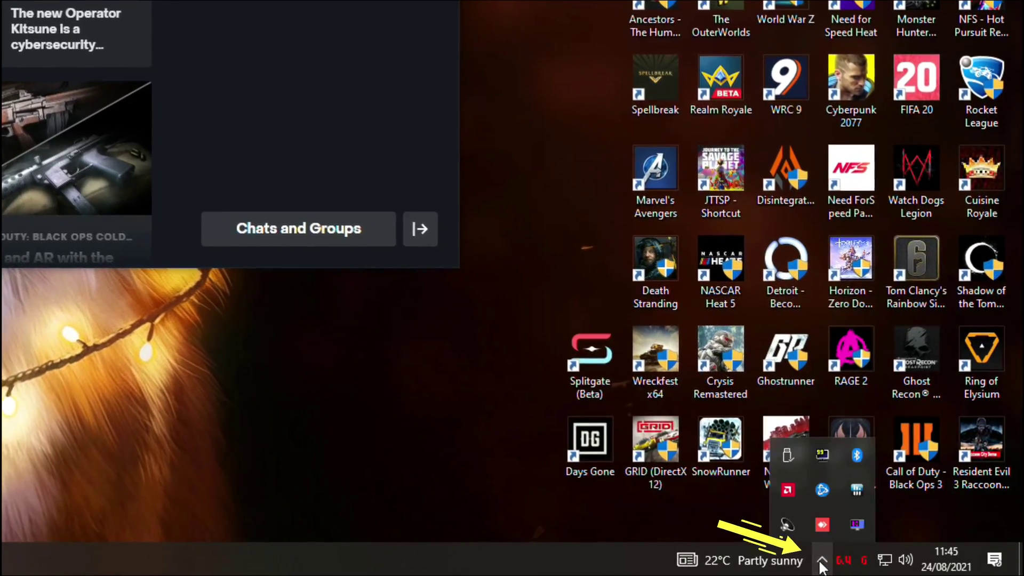
right_click(820, 488)
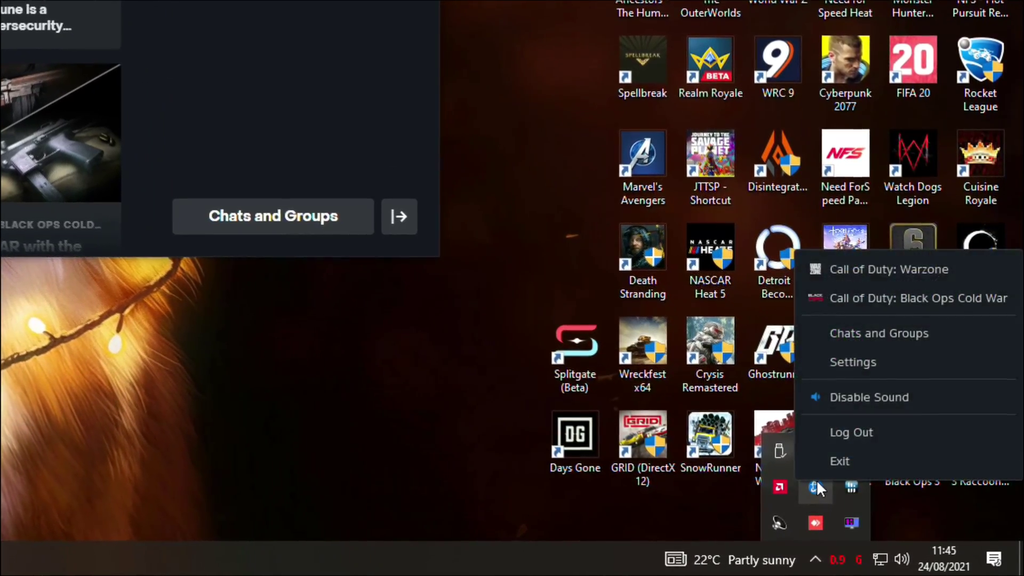
left_click(894, 460)
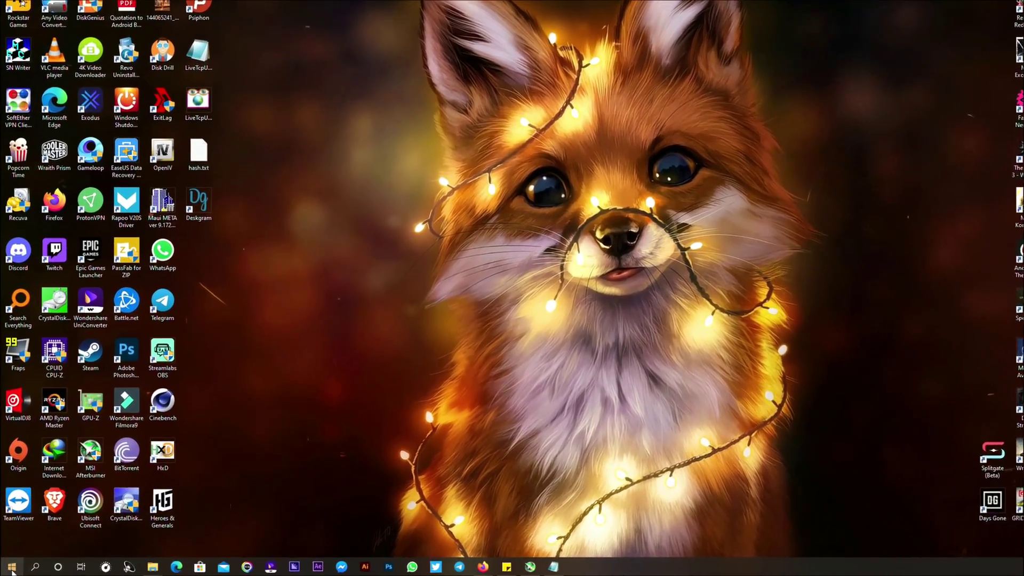
- Find Battle.net in Apps & features and confirm its uninstall with administrator approval
right_click(12, 567)
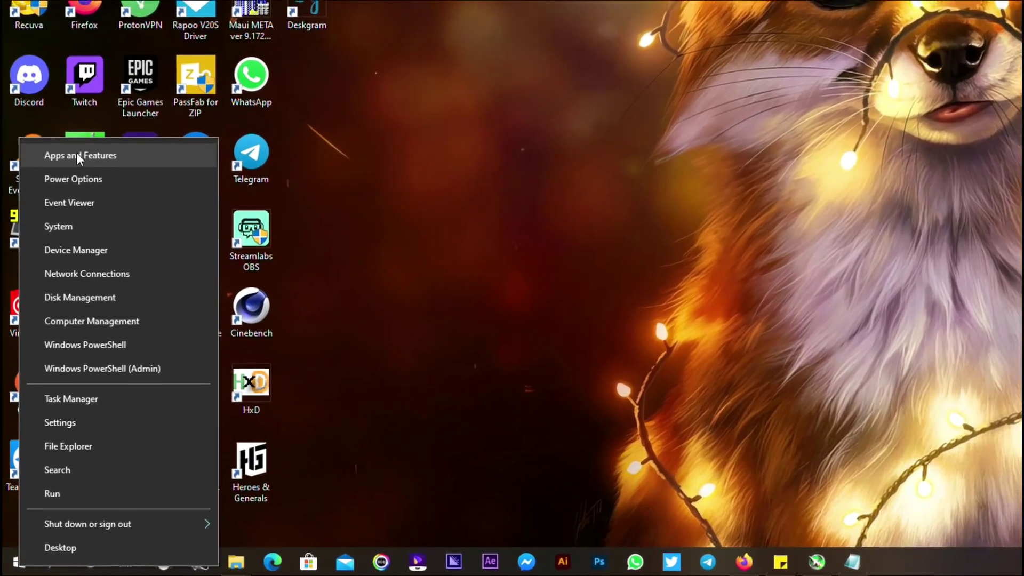
left_click(69, 197)
type("batt")
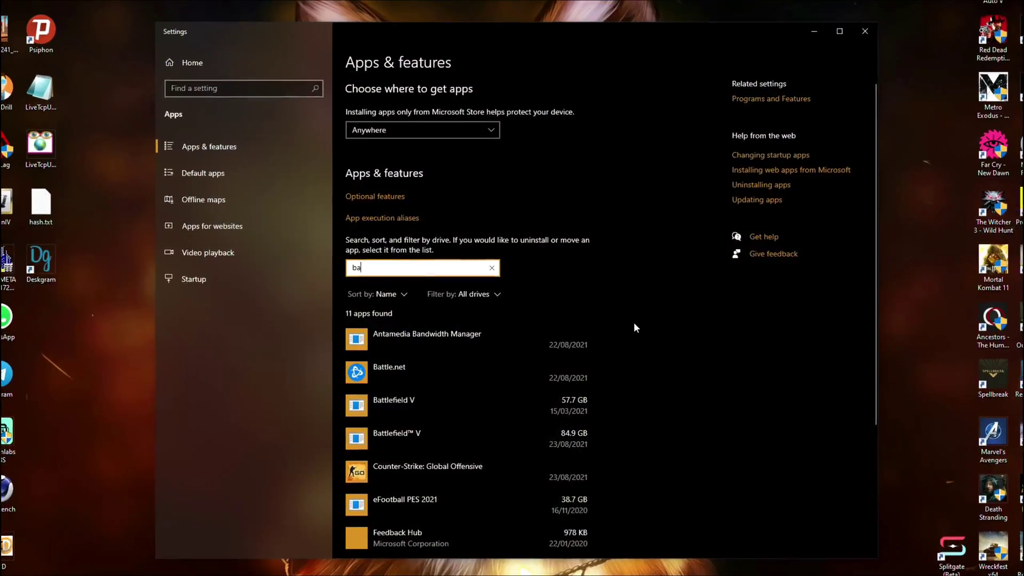
type("le")
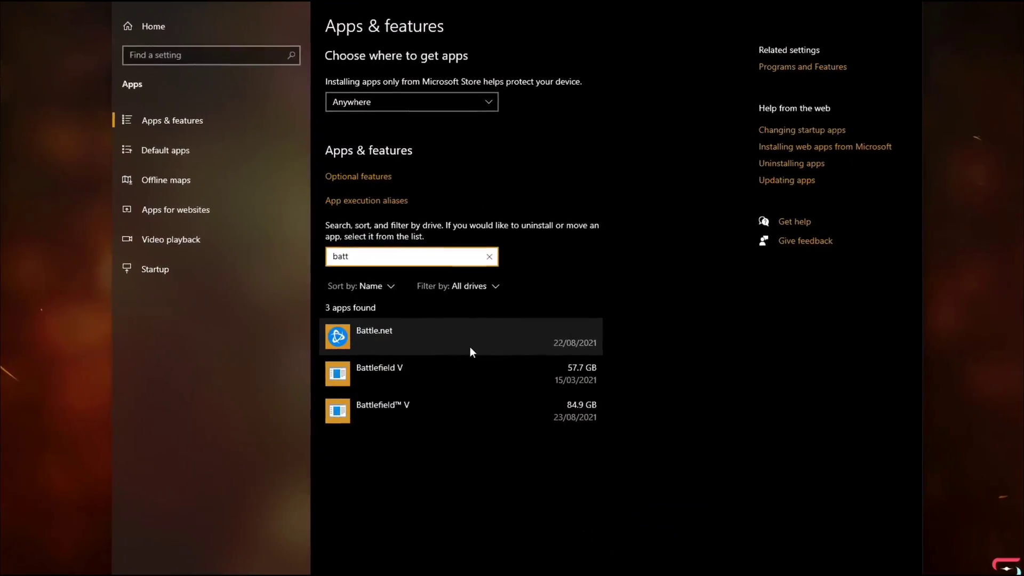
left_click(469, 341)
left_click(557, 379)
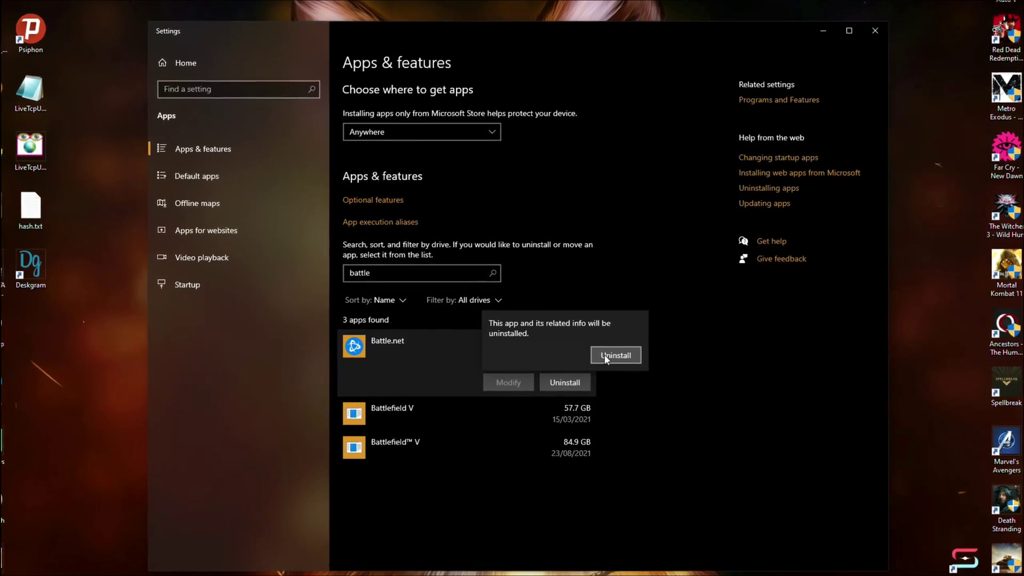
left_click(605, 356)
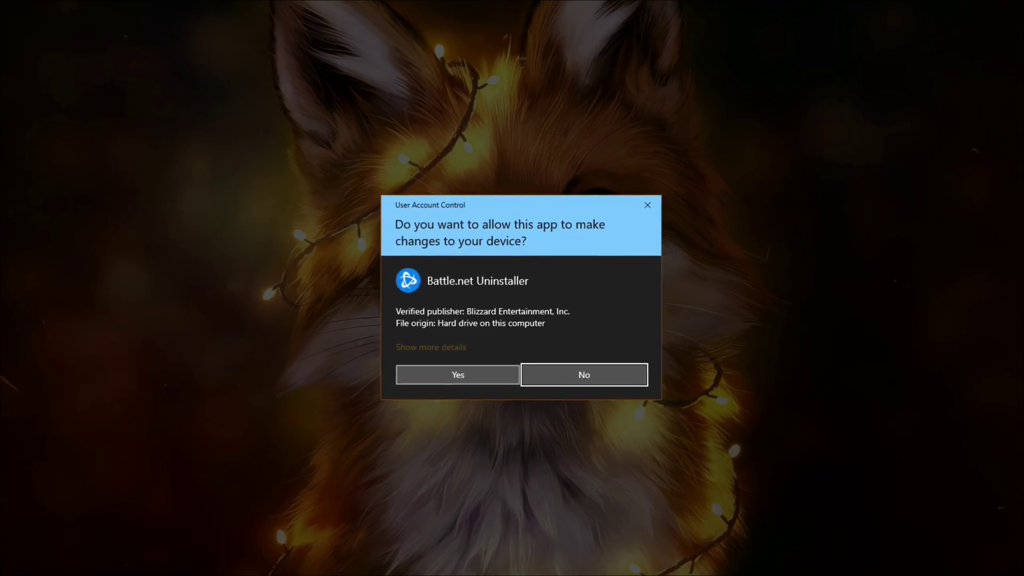
left_click(457, 374)
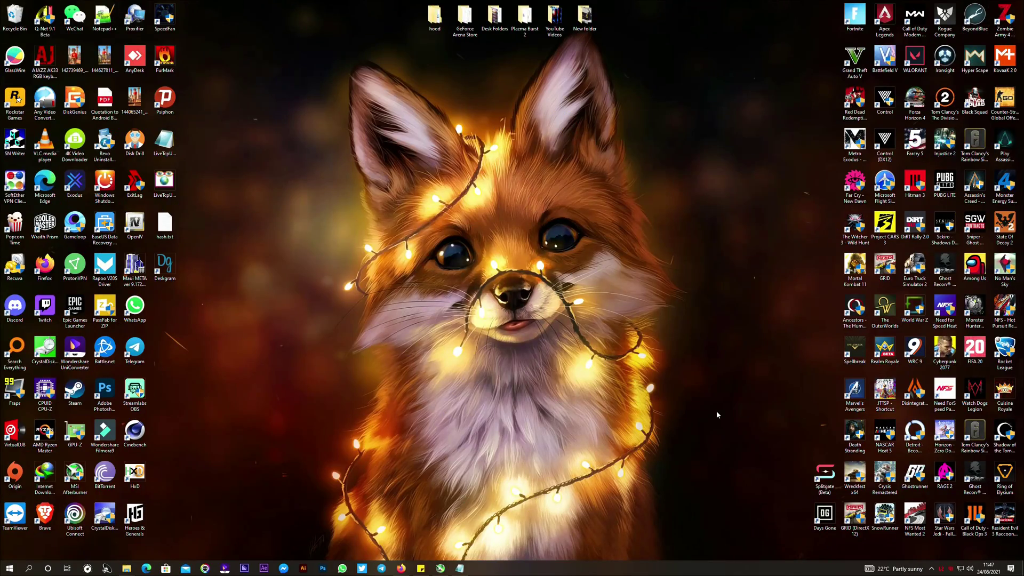
- Launch Microsoft Edge from Start search and load Microsoft's Download Windows 10 page
key("super")
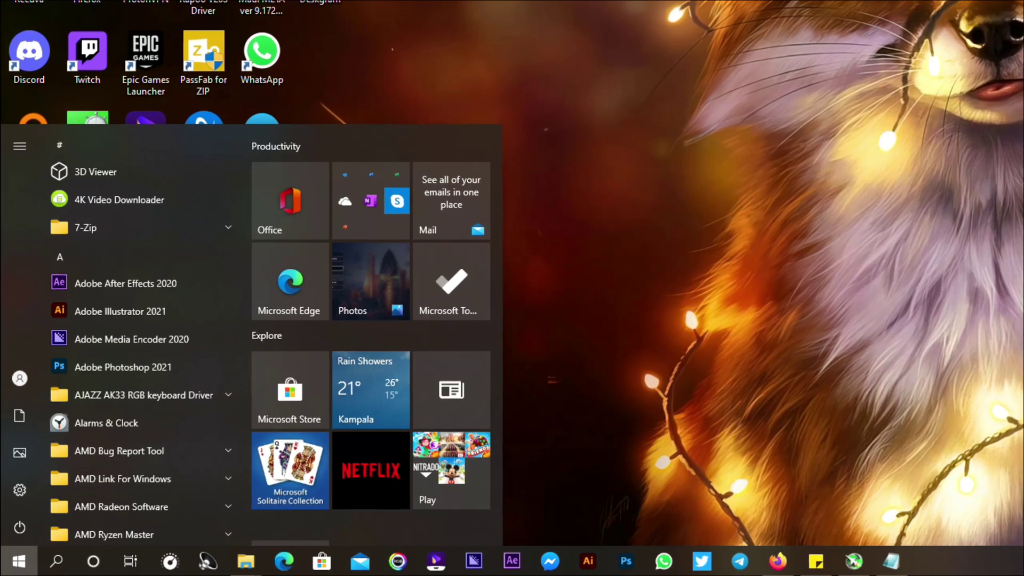
type("microsoft edge")
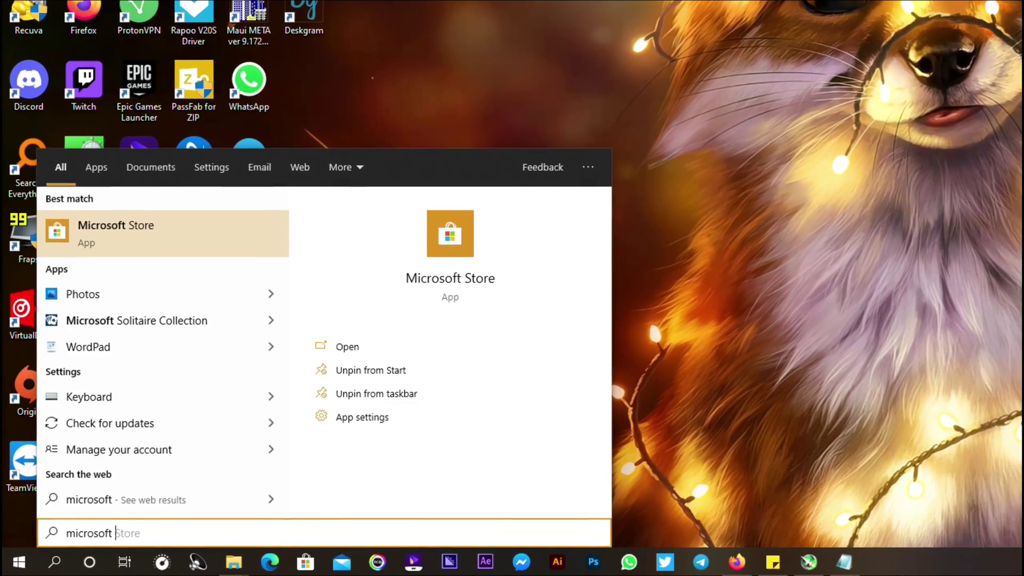
key("Return")
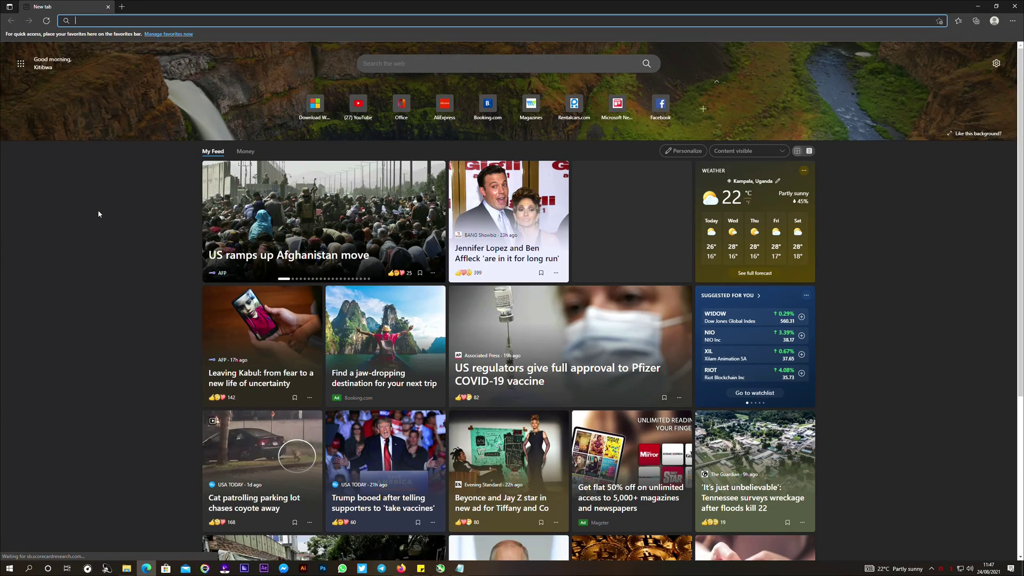
type("https://www.microsoft.com/en-us/software-download/windows10")
key("Return")
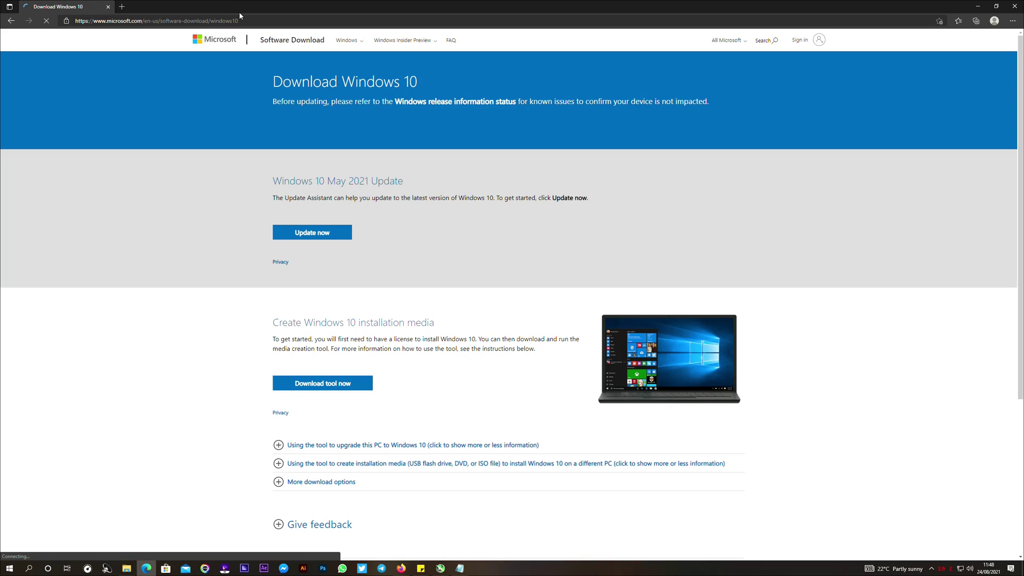
- Turn on mobile device emulation in Edge DevTools and reload the download page
right_click(43, 501)
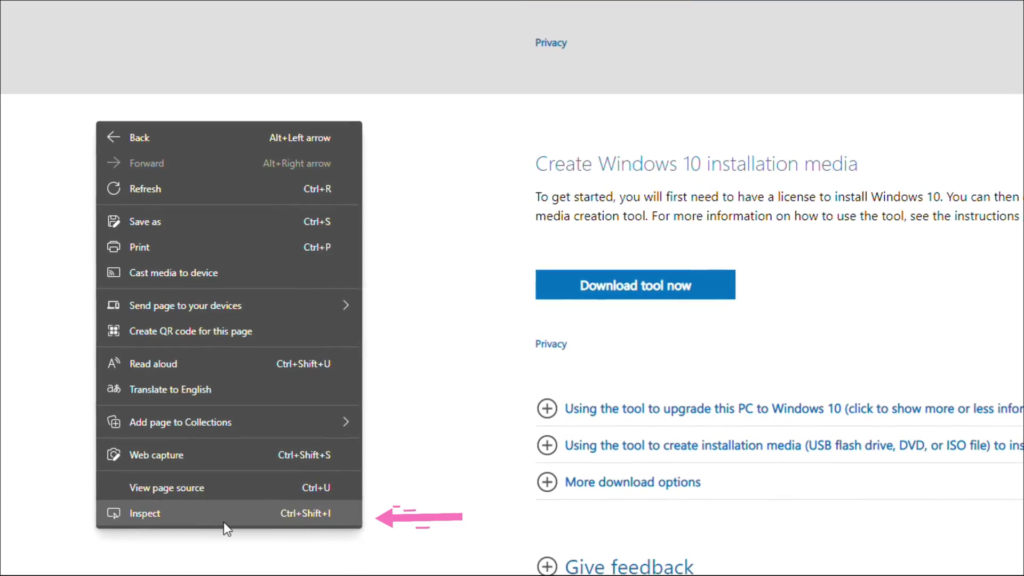
left_click(174, 522)
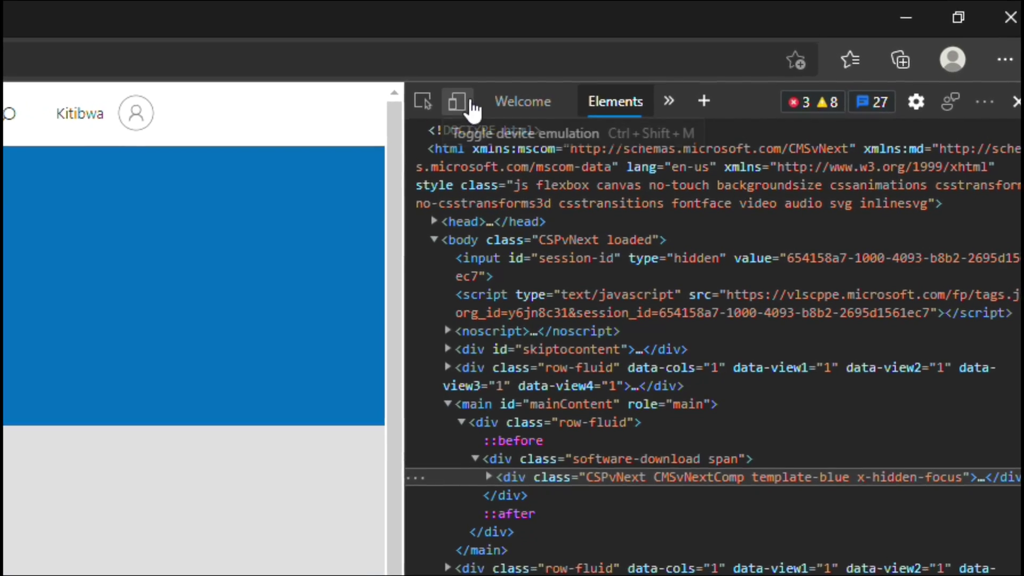
left_click(435, 112)
key("F5")
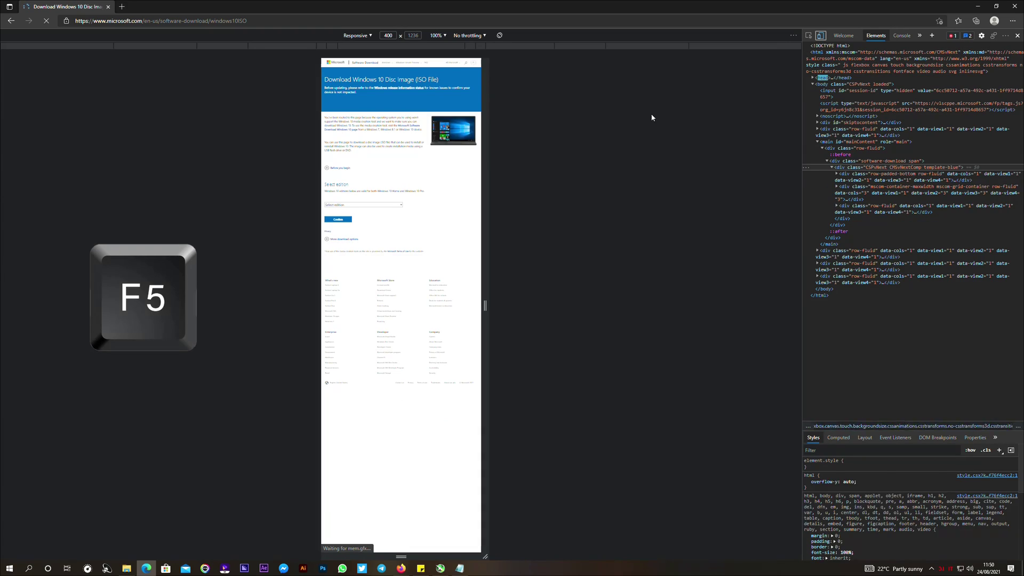
- Choose the Windows 10 edition and English language, then download the 64-bit ISO
left_click(1000, 128)
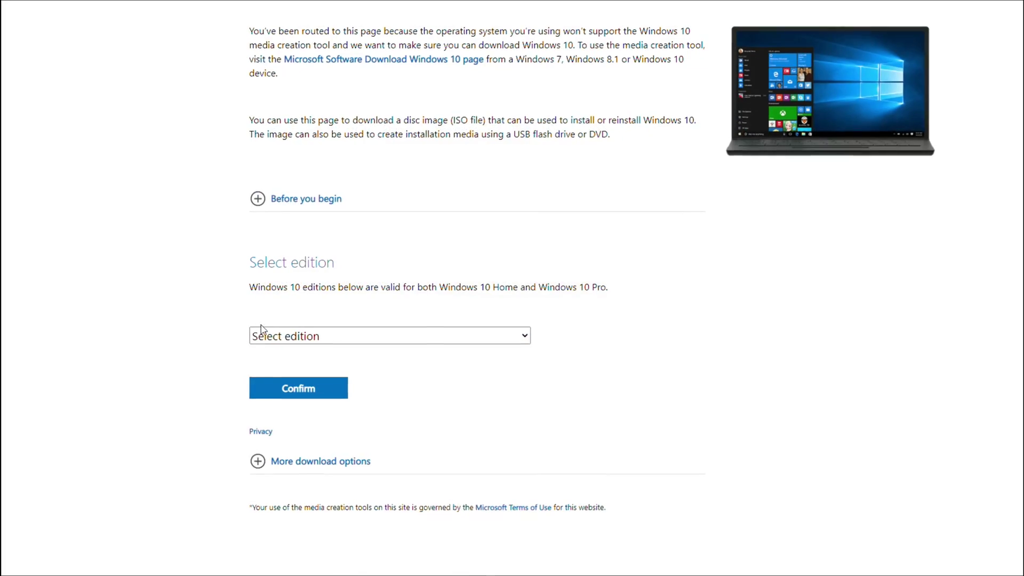
left_click(251, 336)
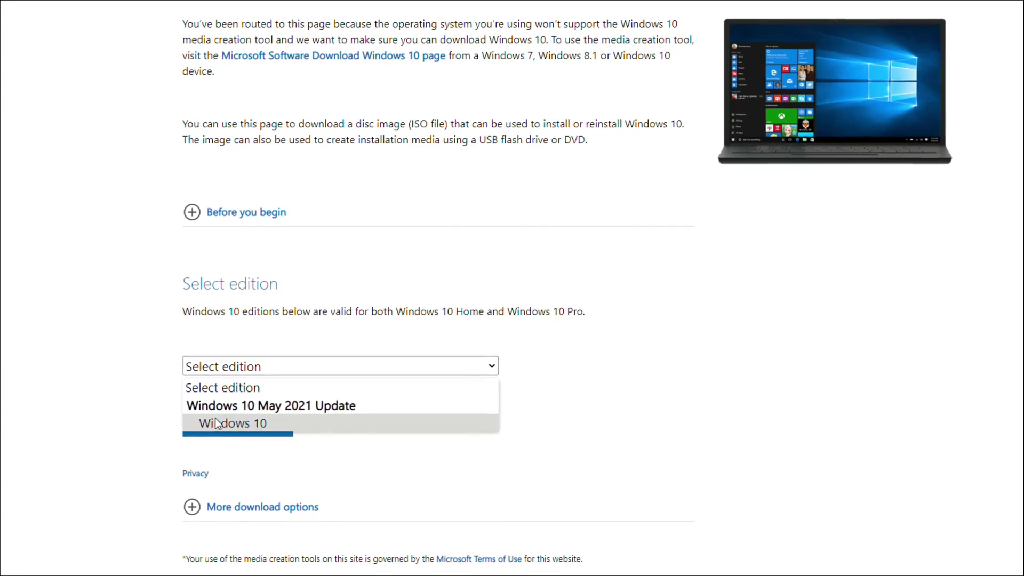
left_click(222, 395)
left_click(255, 433)
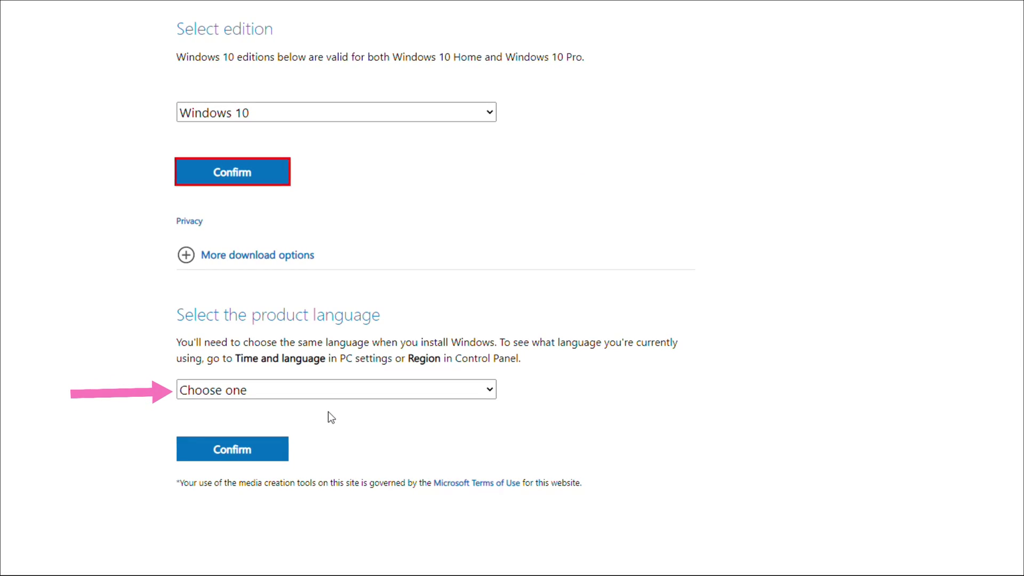
left_click(301, 391)
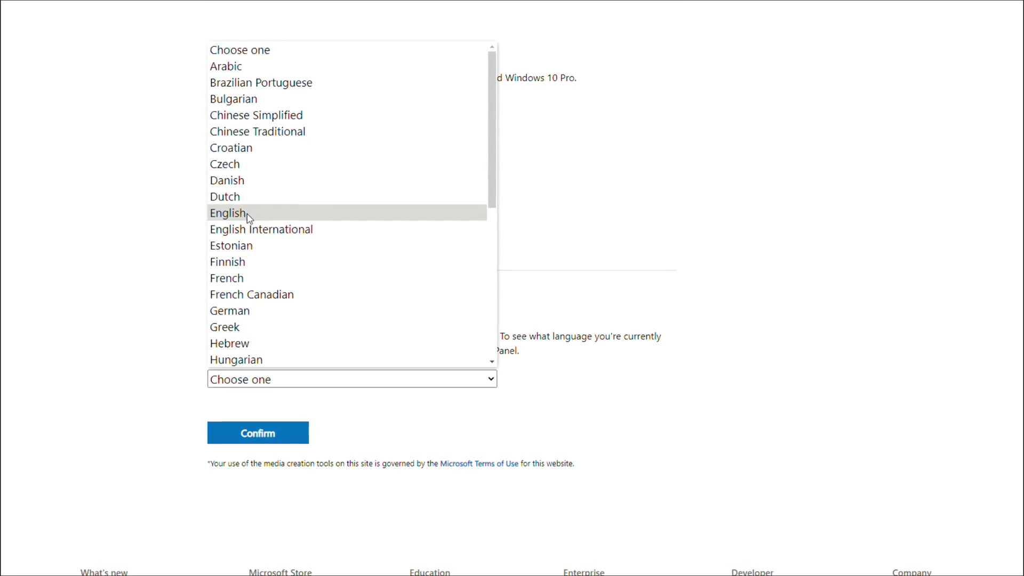
left_click(246, 215)
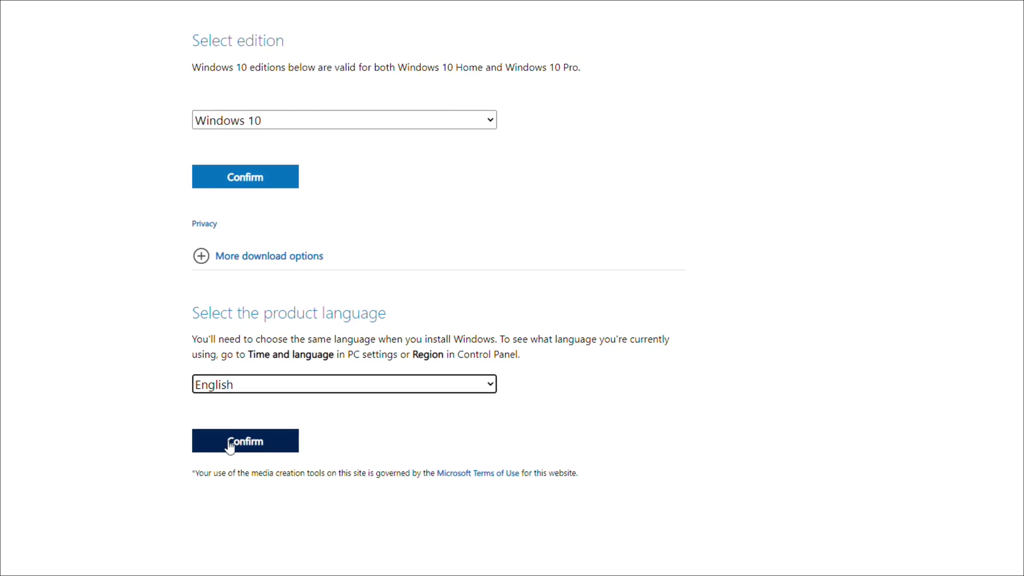
left_click(254, 449)
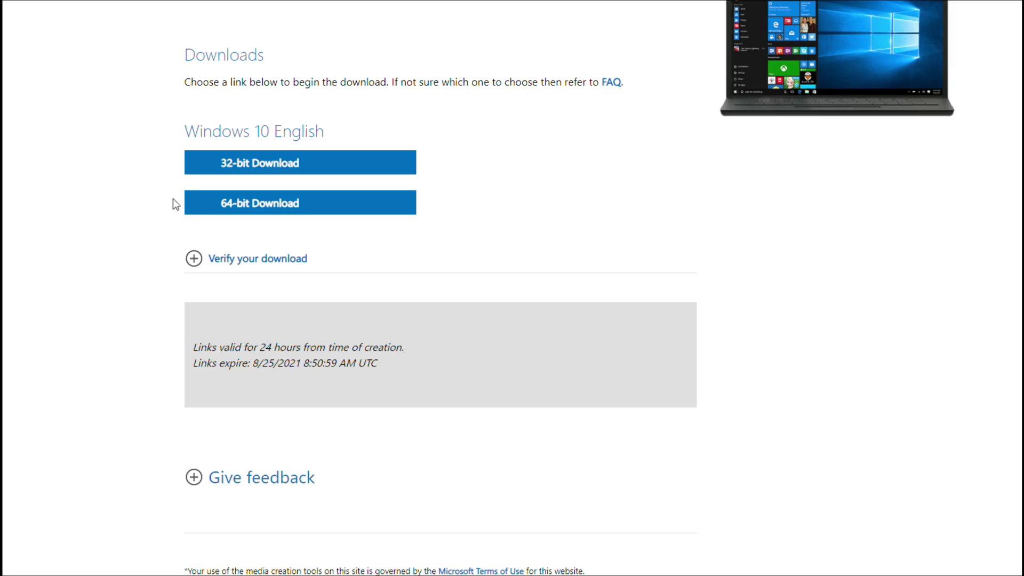
left_click(198, 213)
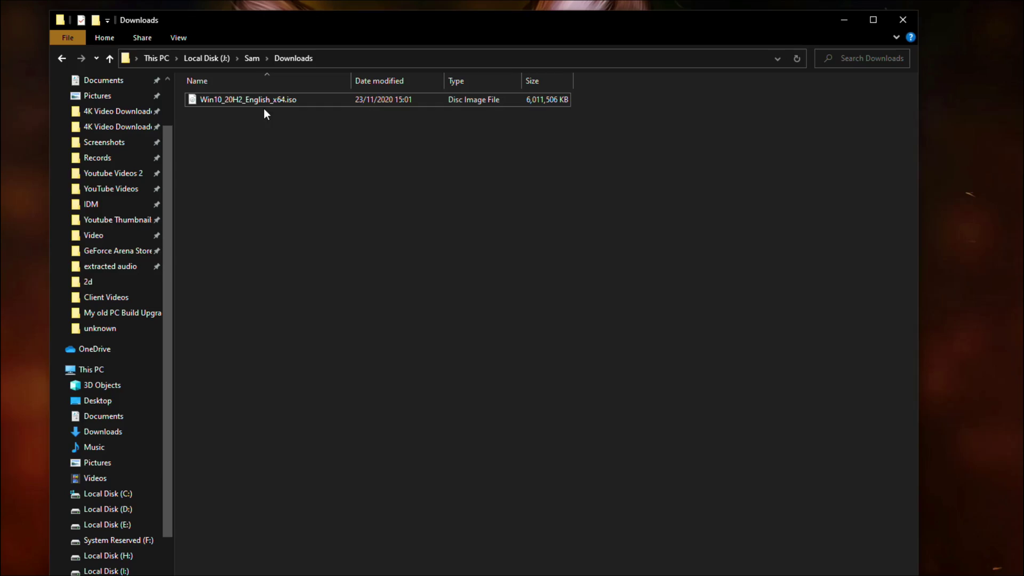
- Mount Win10_20H2_English_x64.iso and run its setup.exe as administrator
left_click(255, 100)
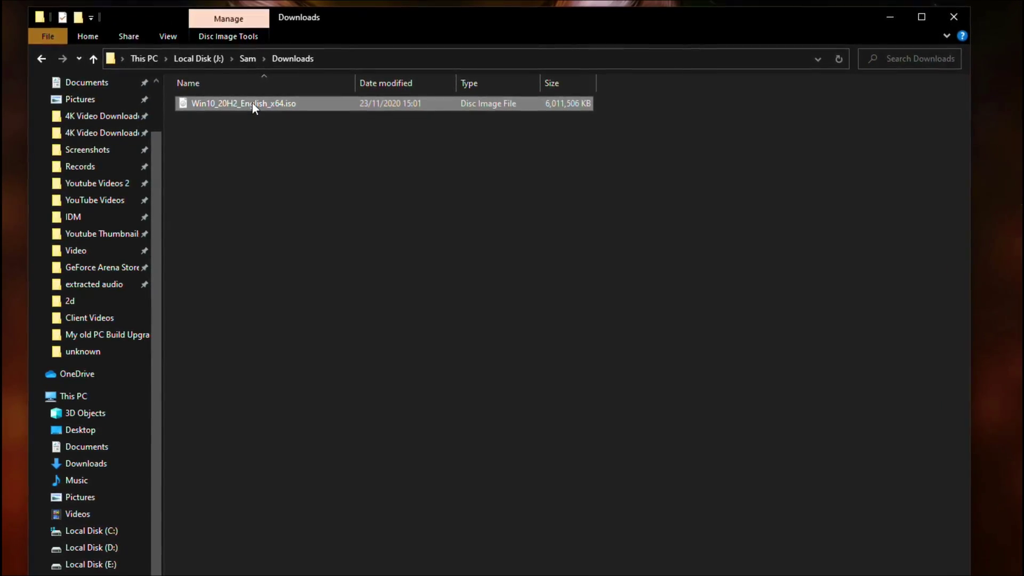
double_click(252, 103)
double_click(191, 209)
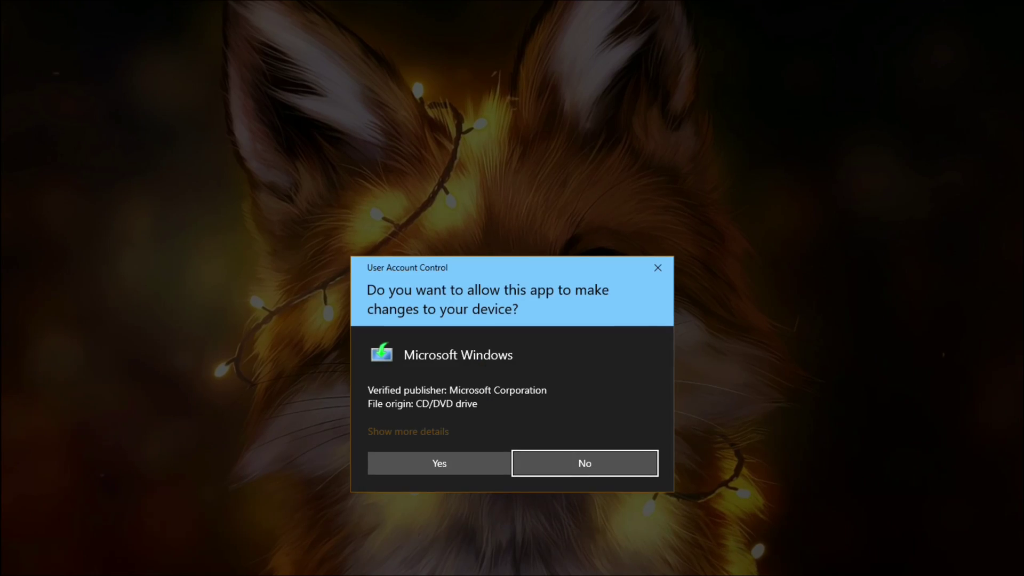
left_click(439, 462)
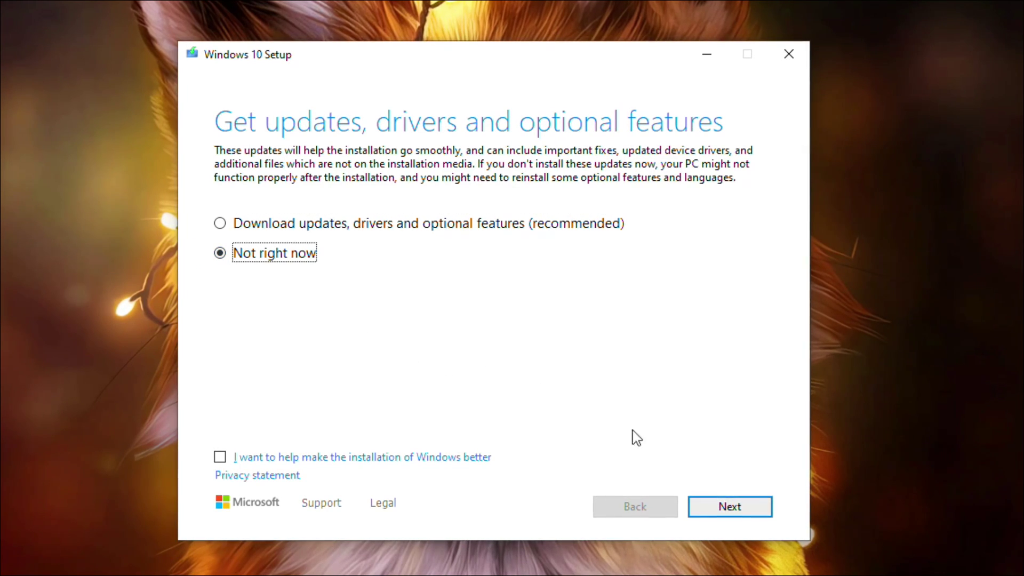
- Skip updates, accept the license, and install Windows 10 Enterprise keeping files and apps
left_click(741, 507)
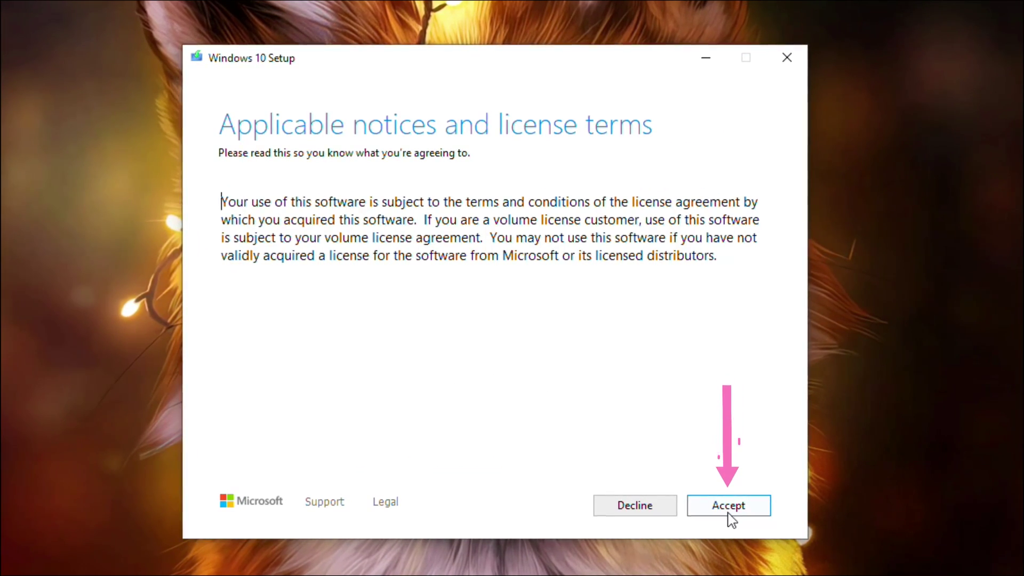
left_click(728, 513)
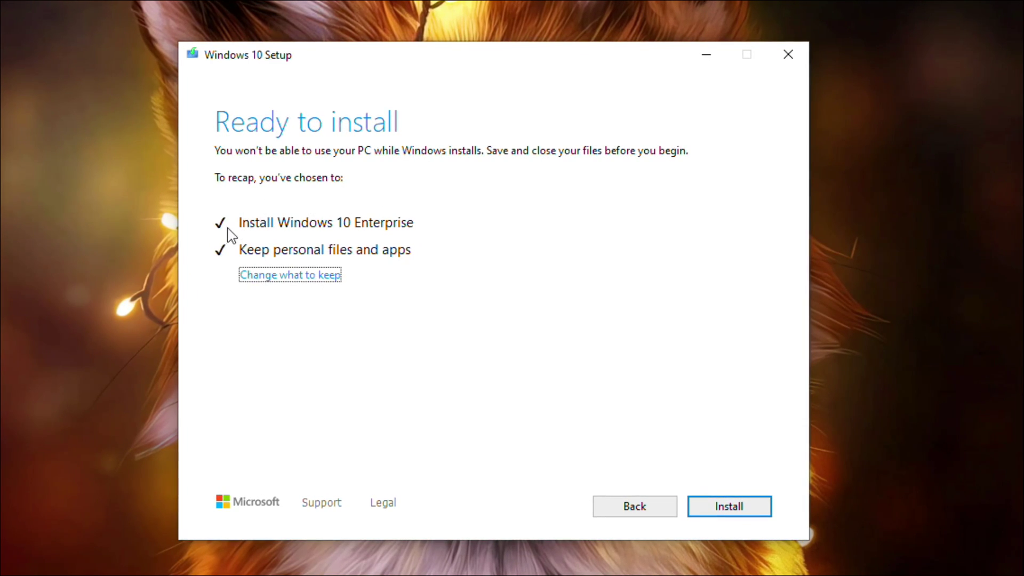
left_click(709, 513)
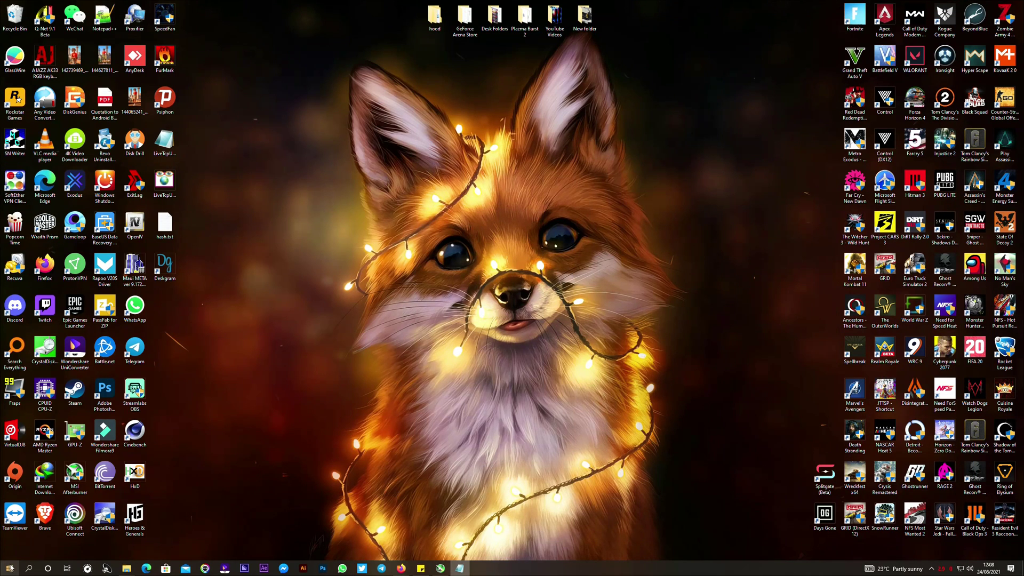
- Search 'check for updates' and run a Windows Update check
left_click(9, 568)
type("check for updates")
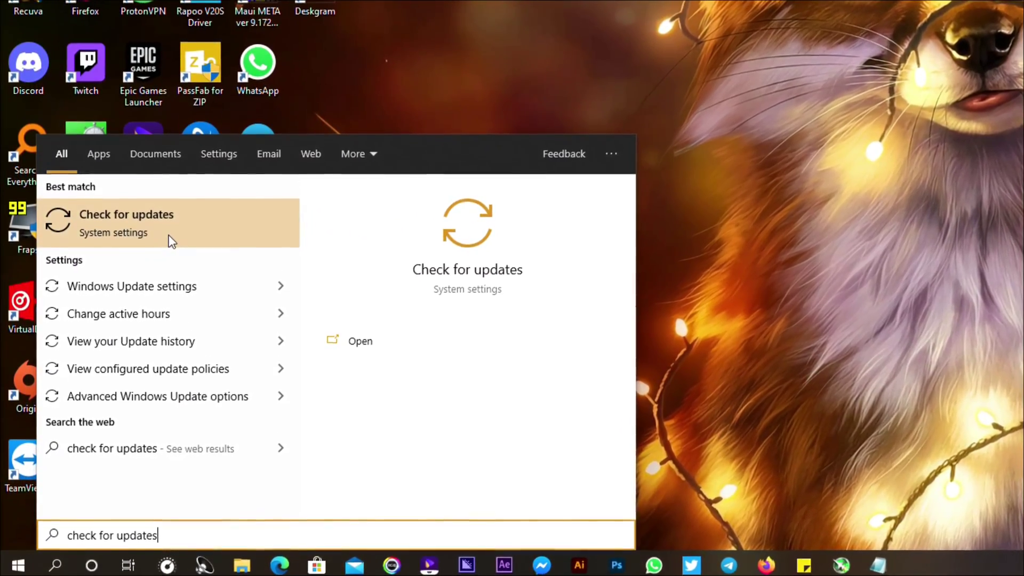
left_click(169, 235)
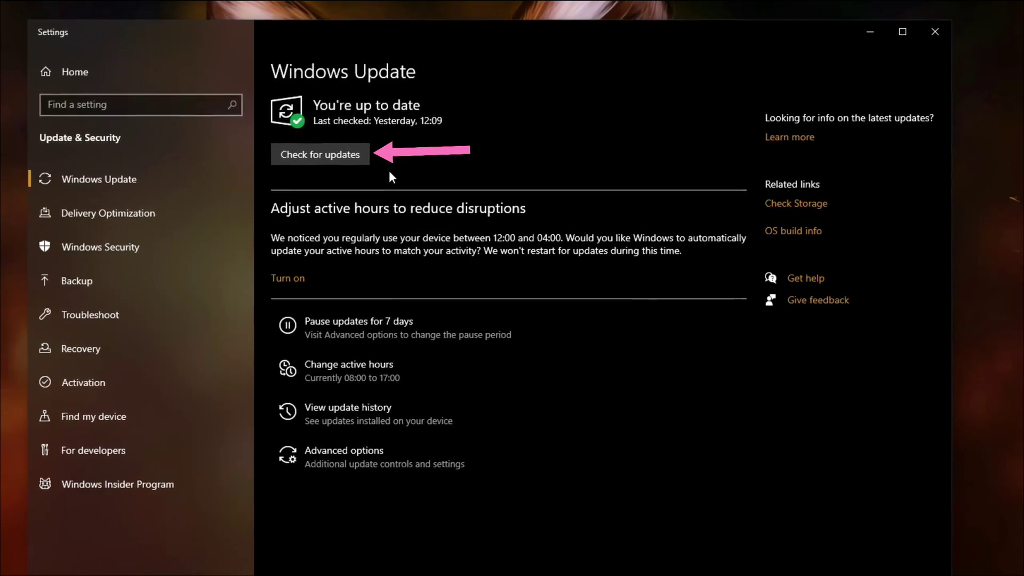
left_click(330, 156)
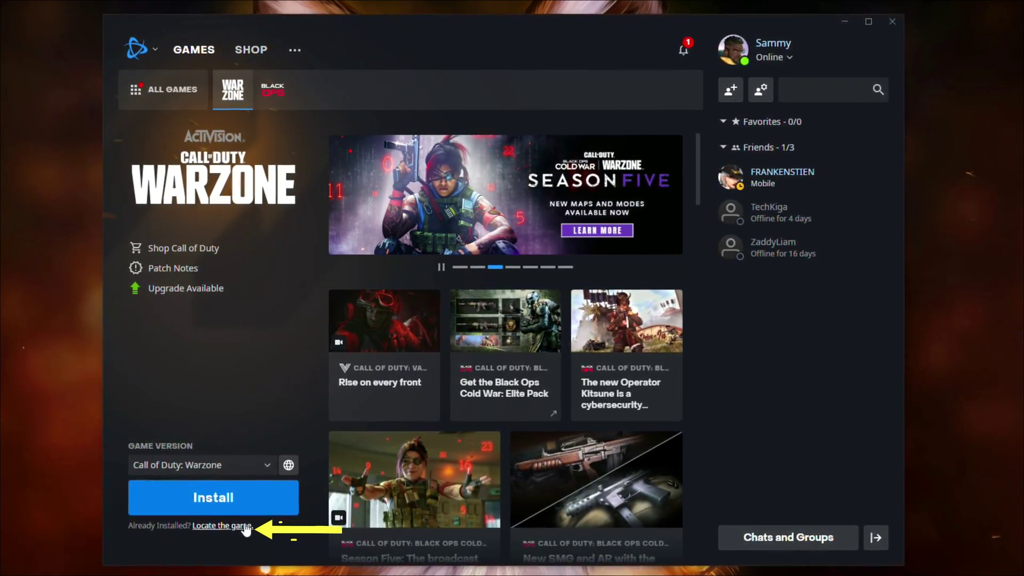
- Locate Warzone at C:\Installed Games\Call of Duty Modern Warfare so Battle.net offers Play
left_click(245, 527)
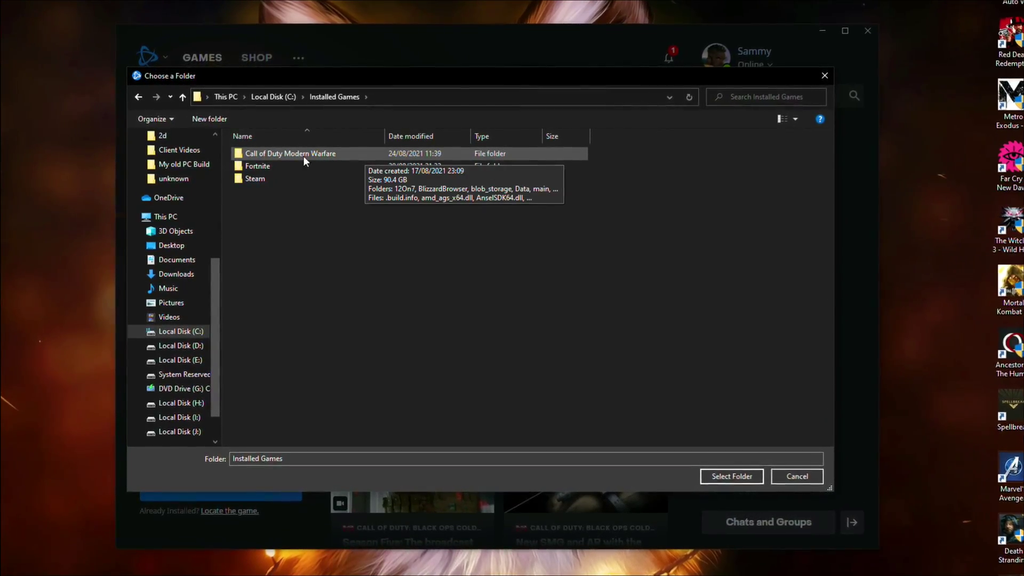
left_click(305, 155)
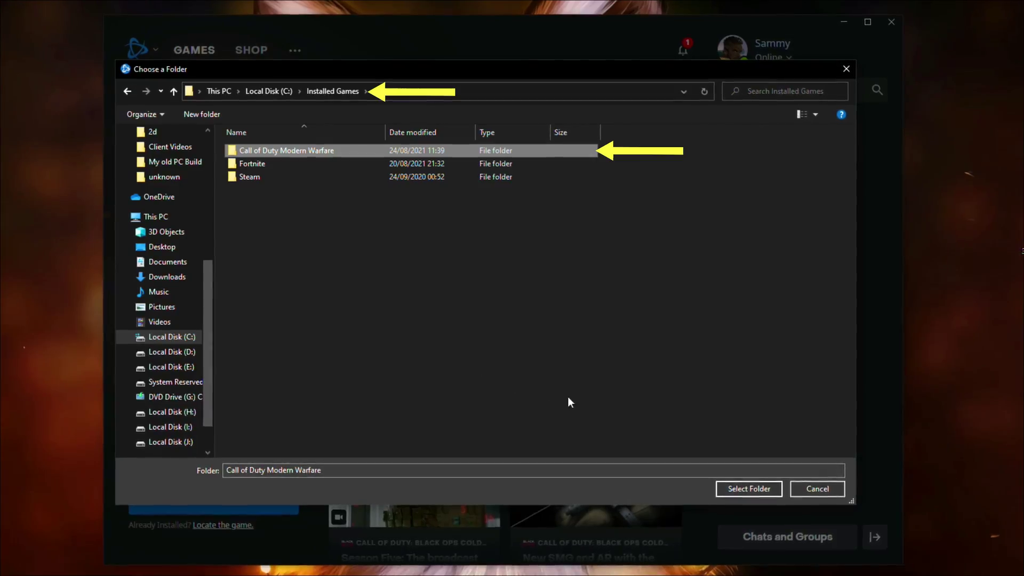
left_click(749, 489)
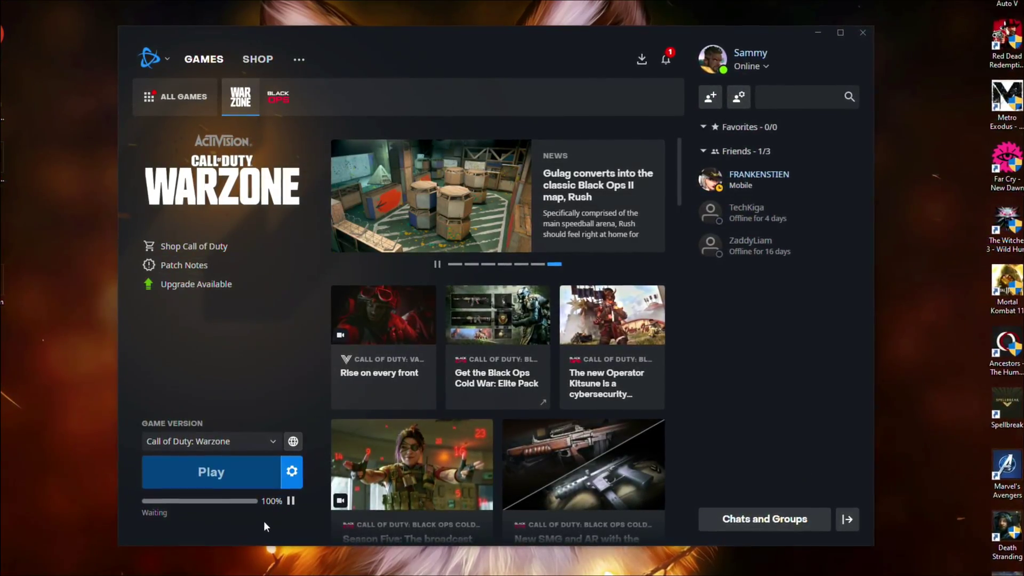